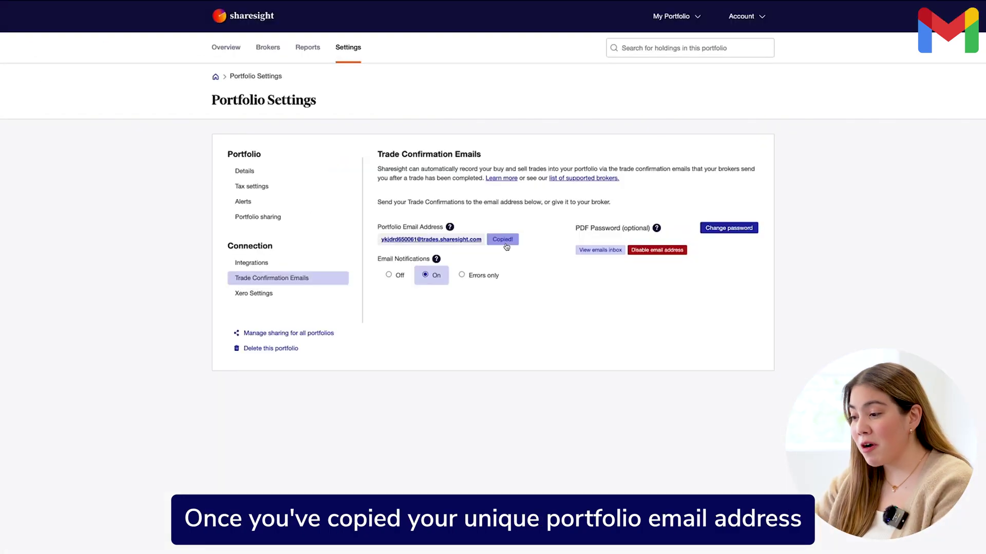
Copy the Sharesight portfolio email address
{"action": "left_click", "coordinate": [505, 244]}
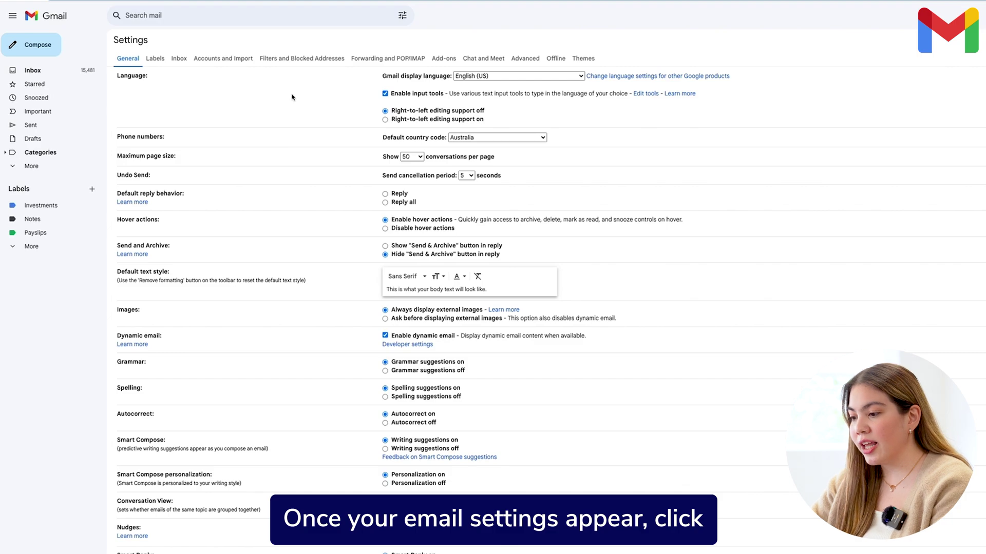
Add the copied Sharesight portfolio address as a Gmail forwarding address and proceed
{"action": "left_click", "coordinate": [388, 58]}
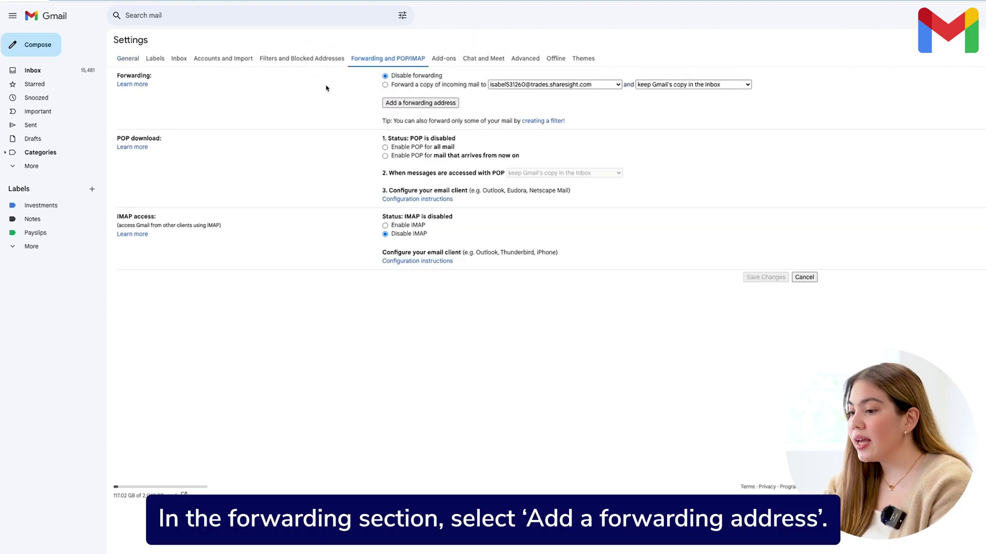
{"action": "left_click", "coordinate": [425, 103]}
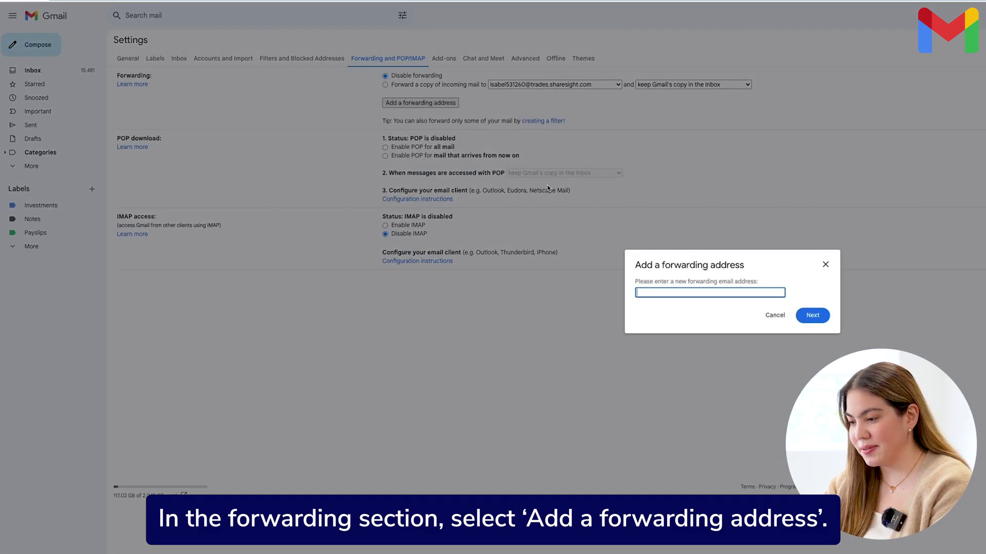
{"action": "key", "text": "ctrl+v"}
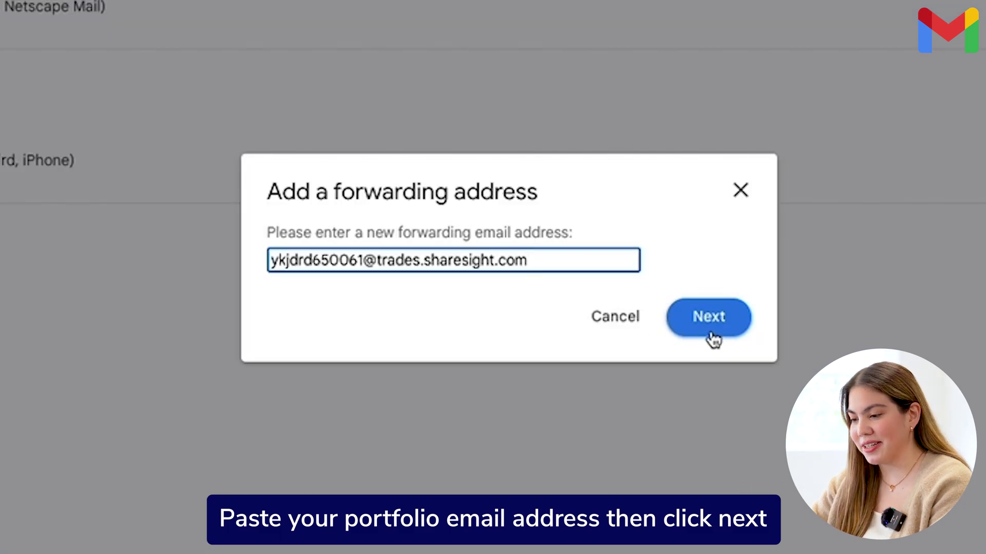
{"action": "left_click", "coordinate": [709, 337]}
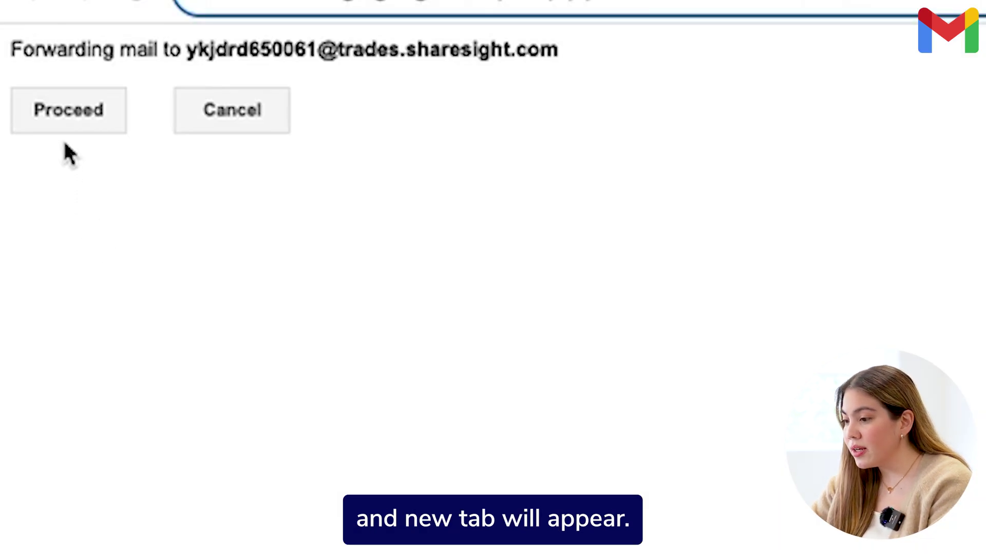
{"action": "left_click", "coordinate": [68, 122]}
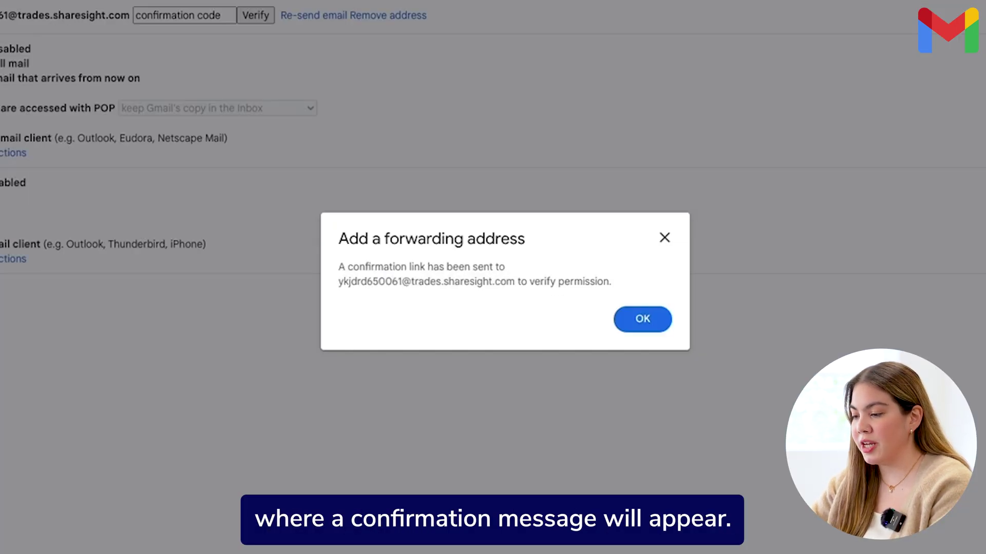
{"action": "left_click", "coordinate": [651, 319]}
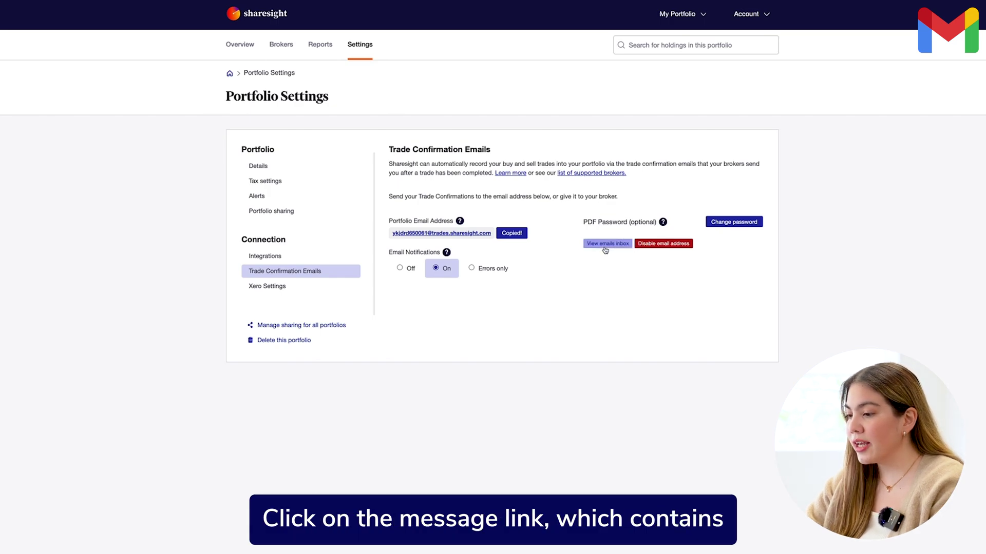
Open the Sharesight portfolio inbox and follow the Gmail forwarding confirmation link
{"action": "left_click", "coordinate": [605, 250]}
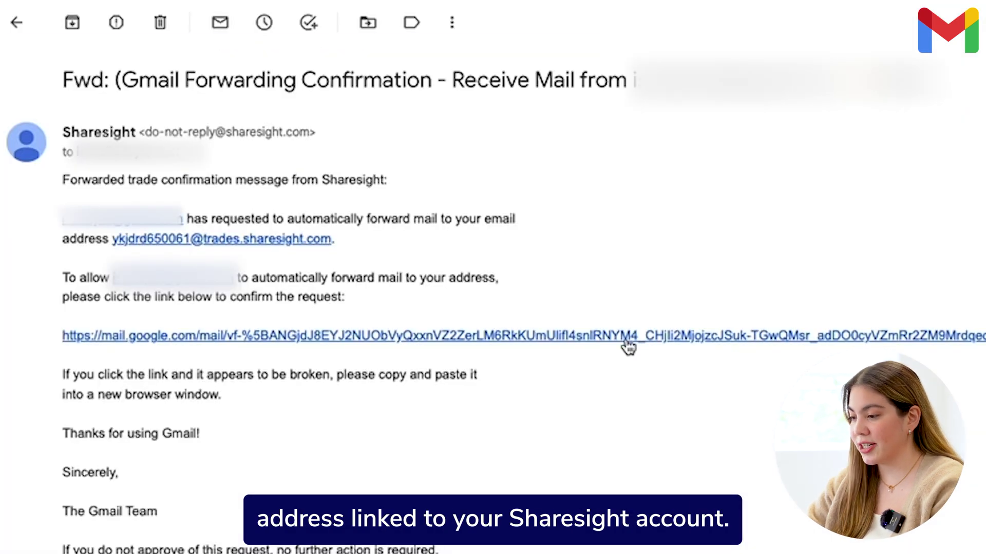
{"action": "left_click", "coordinate": [629, 343]}
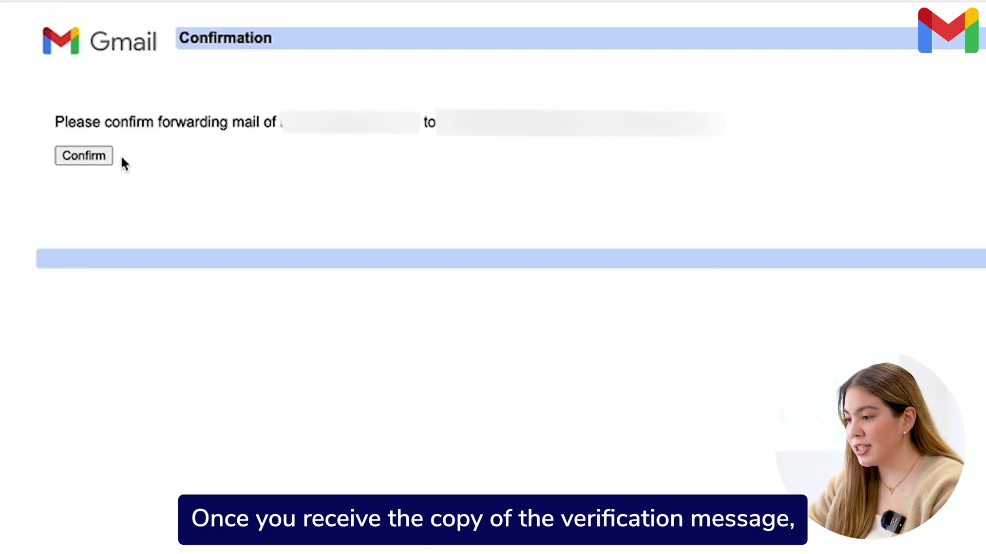
Confirm Gmail forwarding to the Sharesight address and go to Filters and Blocked Addresses
{"action": "left_click", "coordinate": [98, 164]}
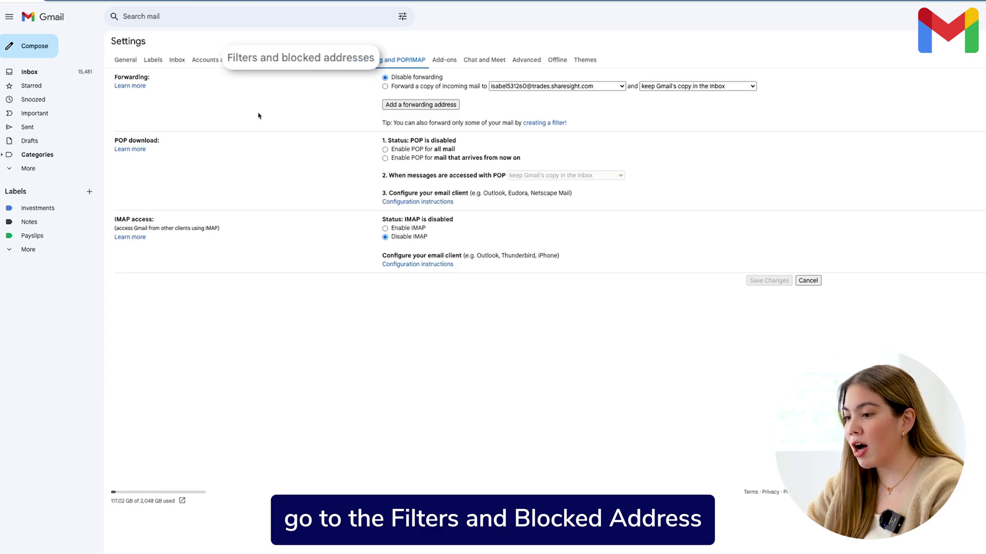
{"action": "left_click", "coordinate": [293, 66]}
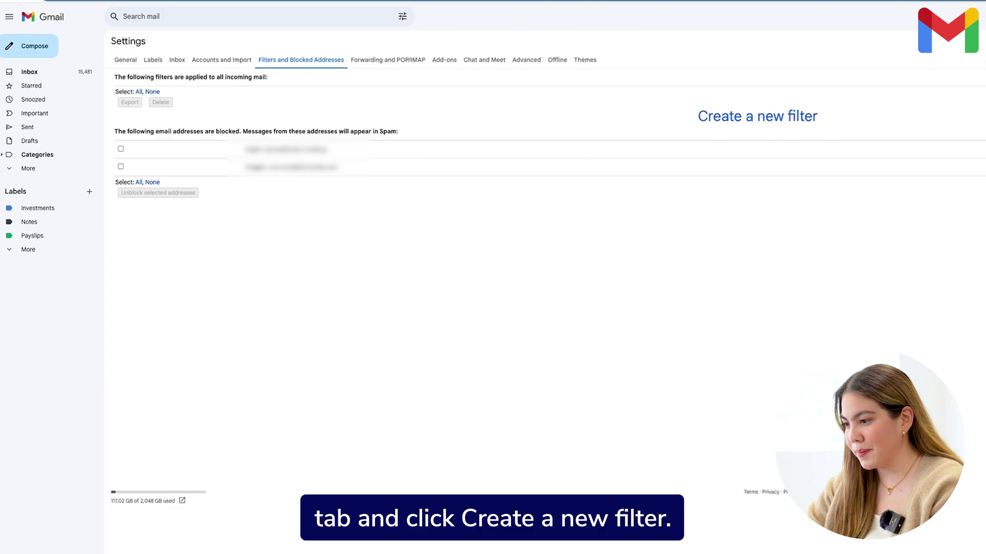
{"action": "left_click", "coordinate": [771, 117]}
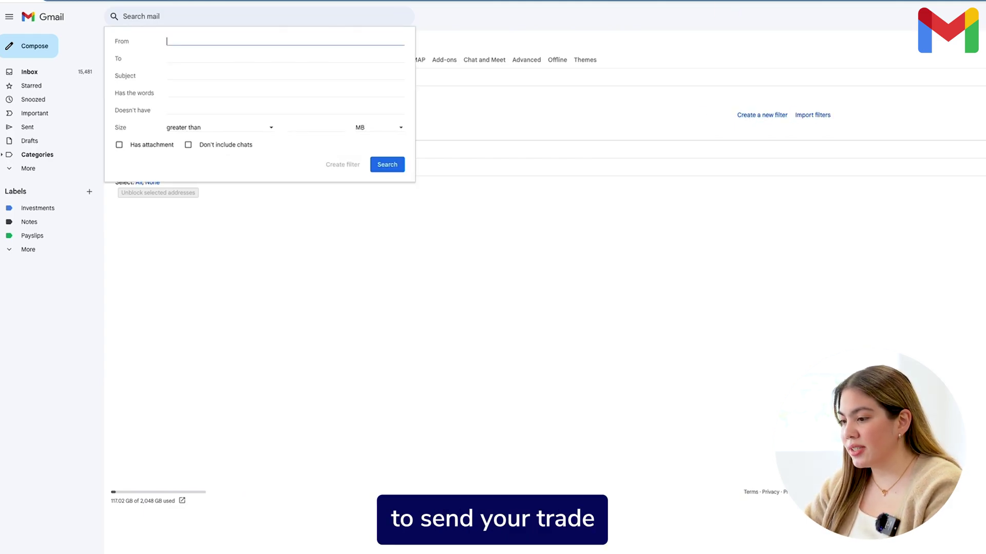
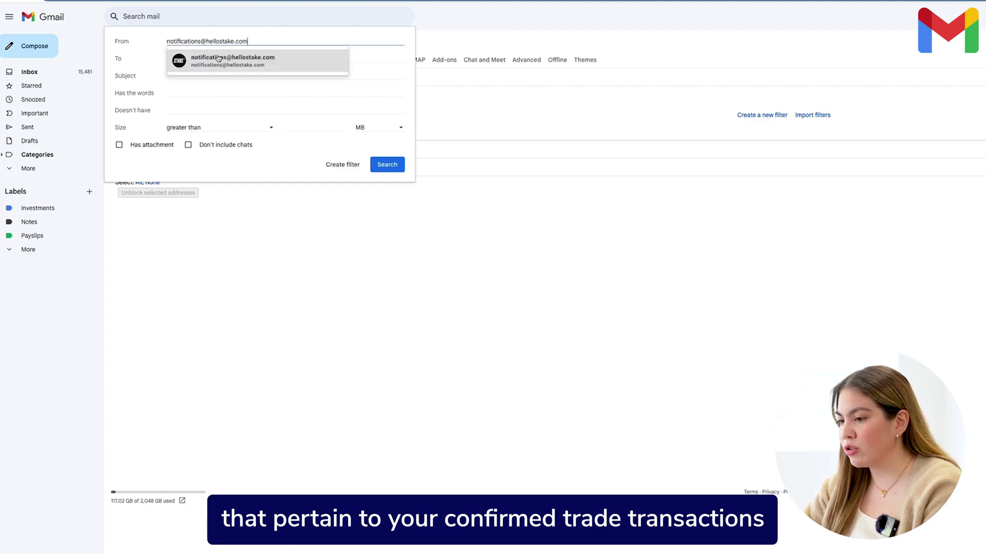
{"action": "left_click", "coordinate": [265, 62]}
{"action": "left_click", "coordinate": [186, 93]}
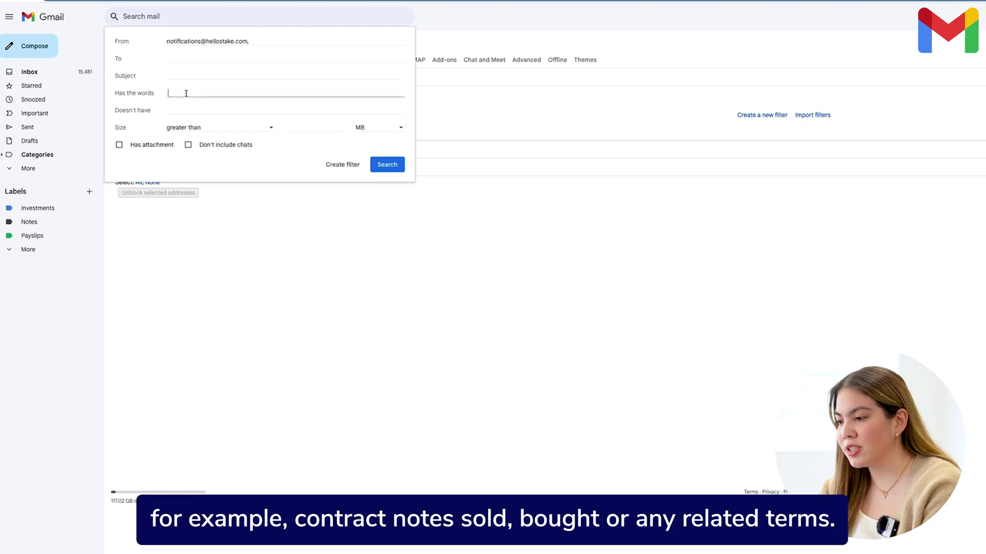
{"action": "type", "text": "Trade"}
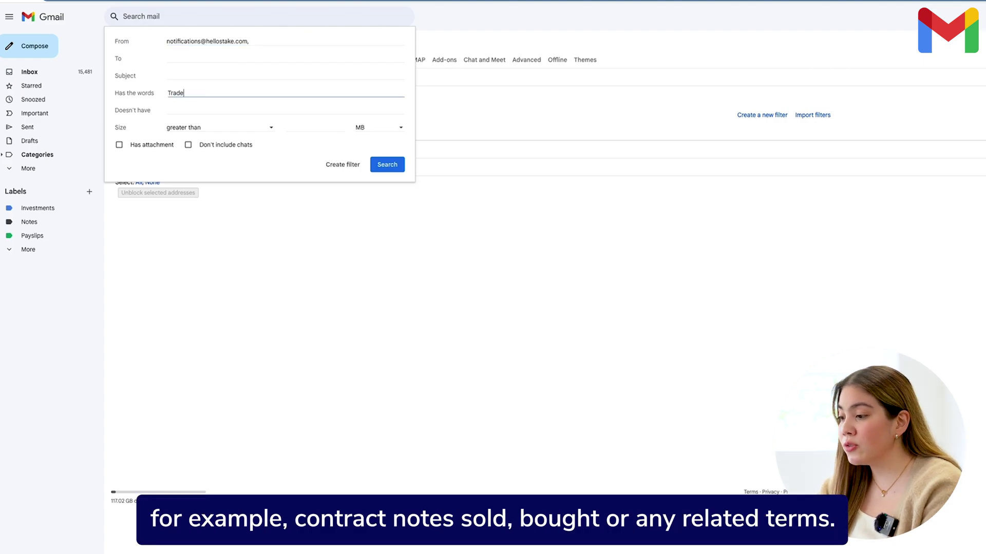
{"action": "type", "text": " confirmation"}
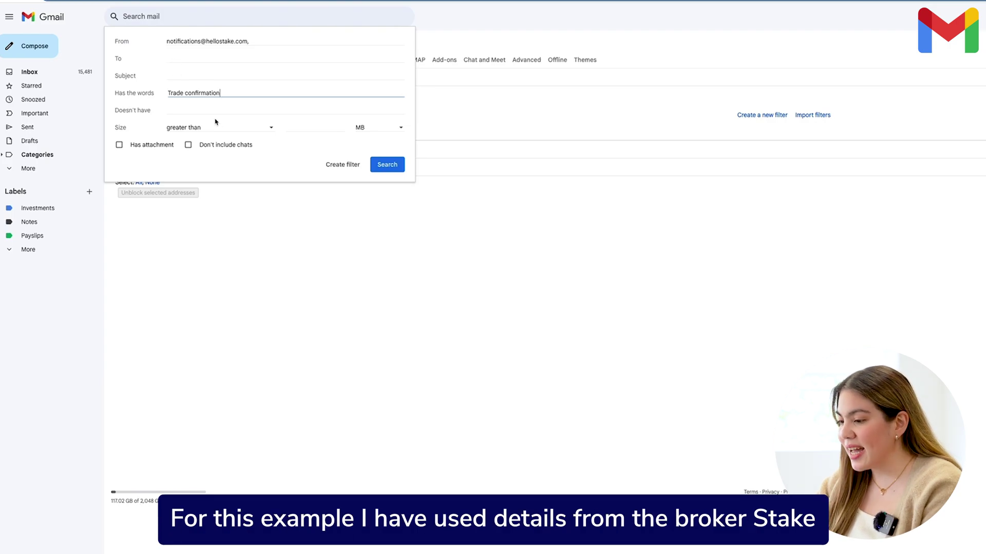
{"action": "left_click", "coordinate": [344, 168]}
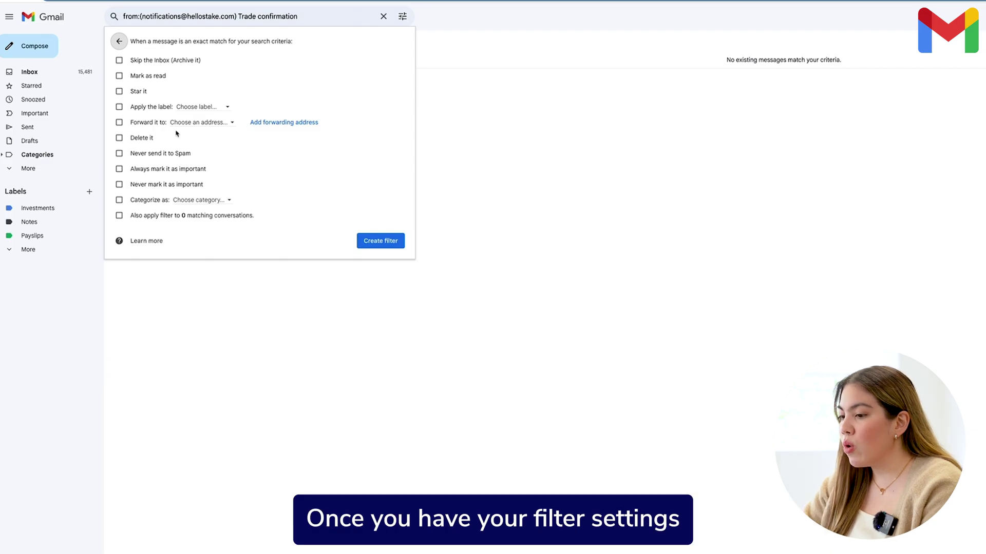
Make the filter forward matching mail to the Sharesight address and save it
{"action": "left_click", "coordinate": [119, 123]}
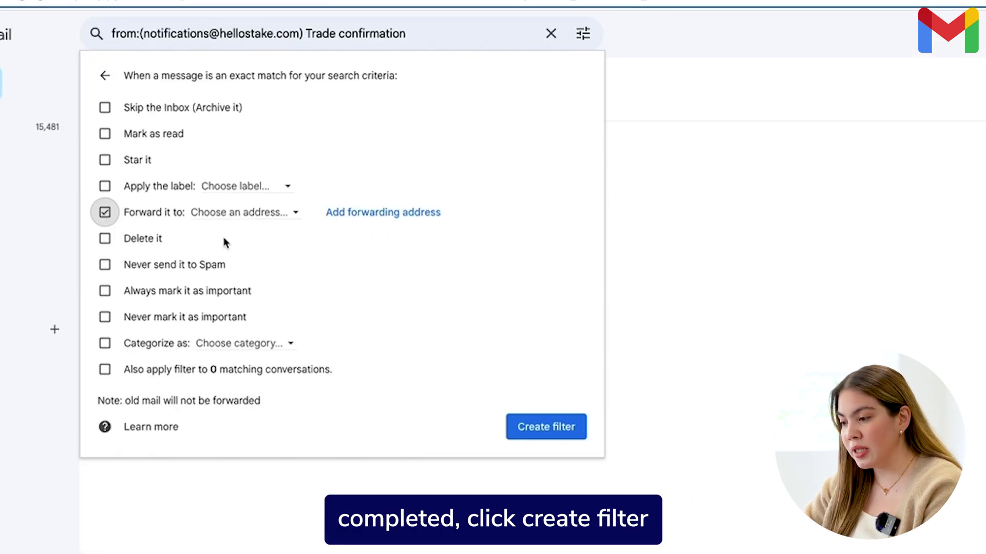
{"action": "left_click", "coordinate": [282, 220]}
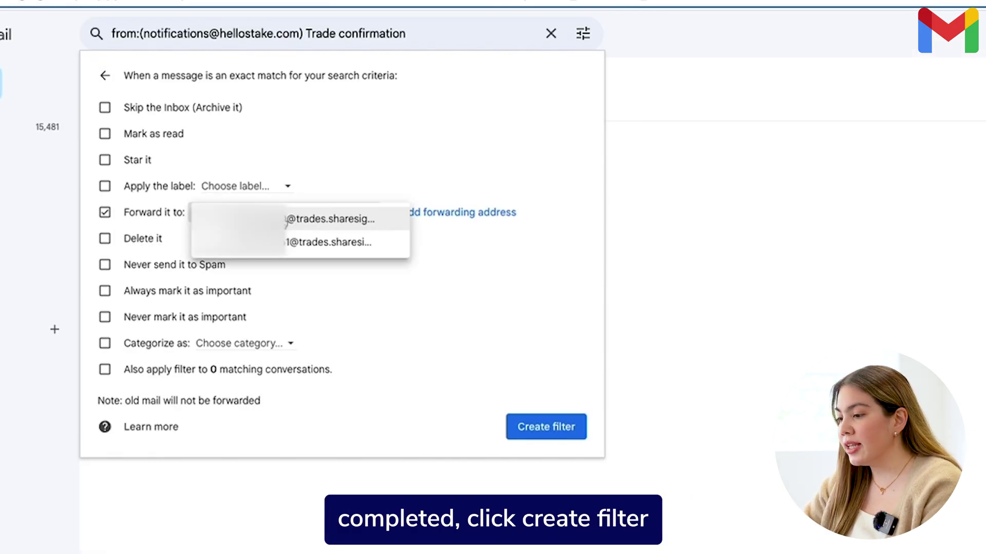
{"action": "left_click", "coordinate": [398, 247]}
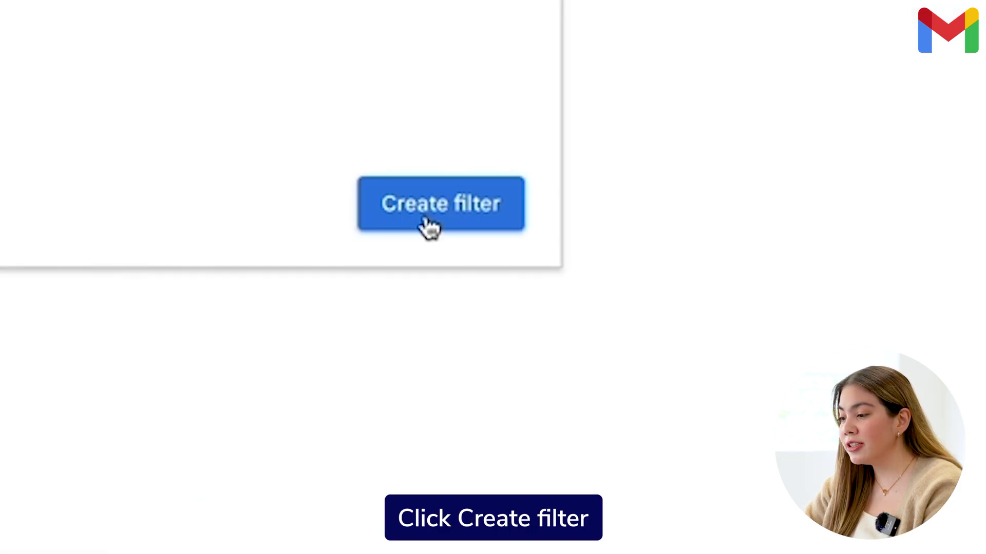
{"action": "left_click", "coordinate": [429, 226]}
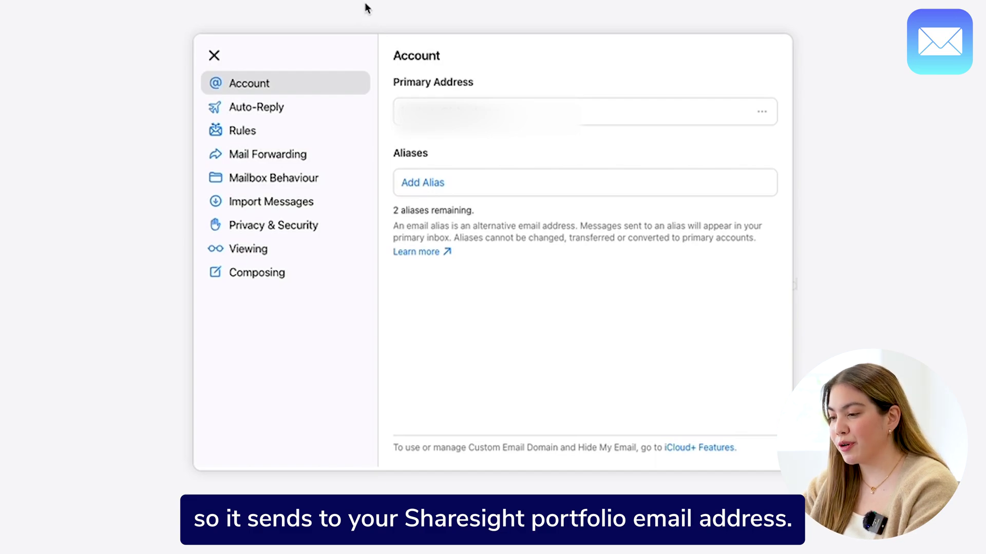
{"action": "left_click", "coordinate": [271, 139]}
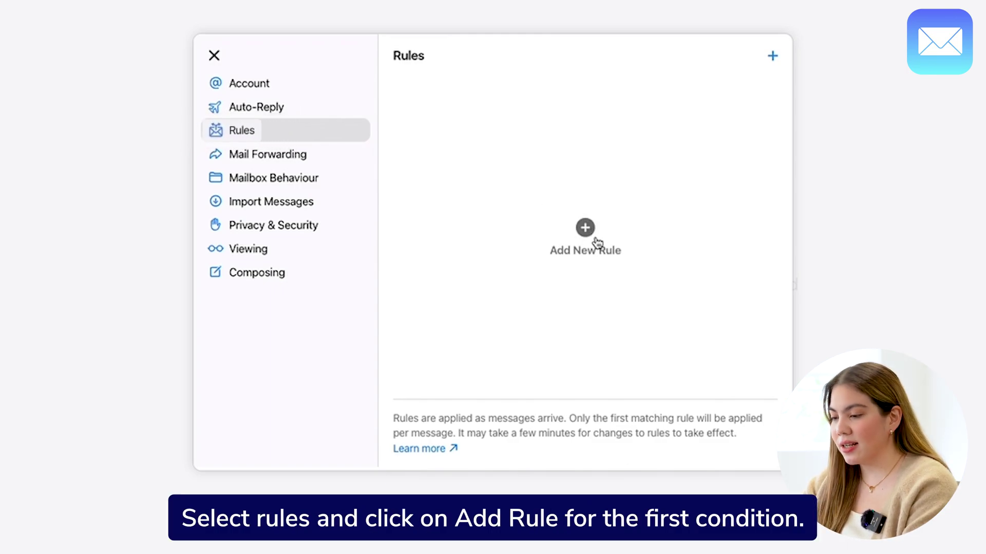
{"action": "left_click", "coordinate": [585, 228]}
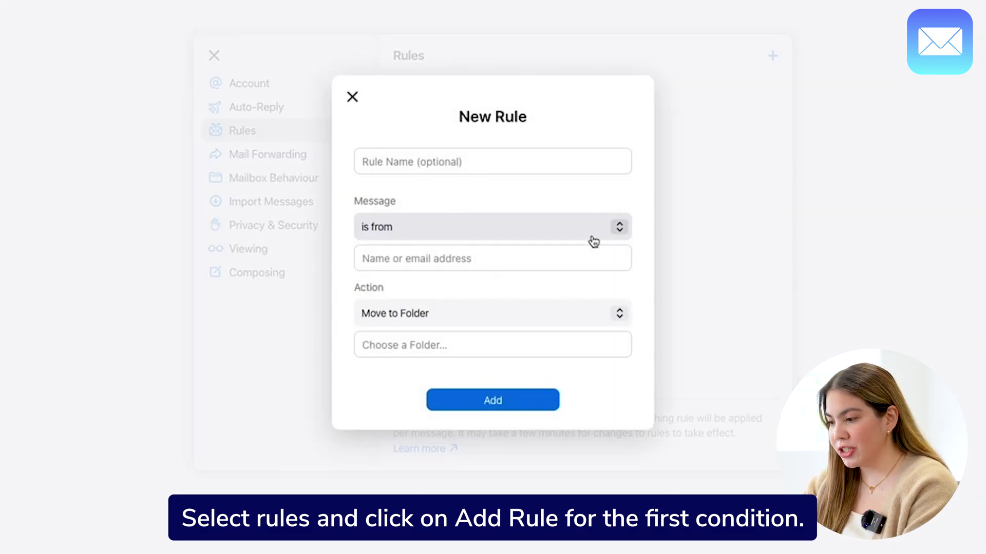
{"action": "left_click", "coordinate": [591, 258]}
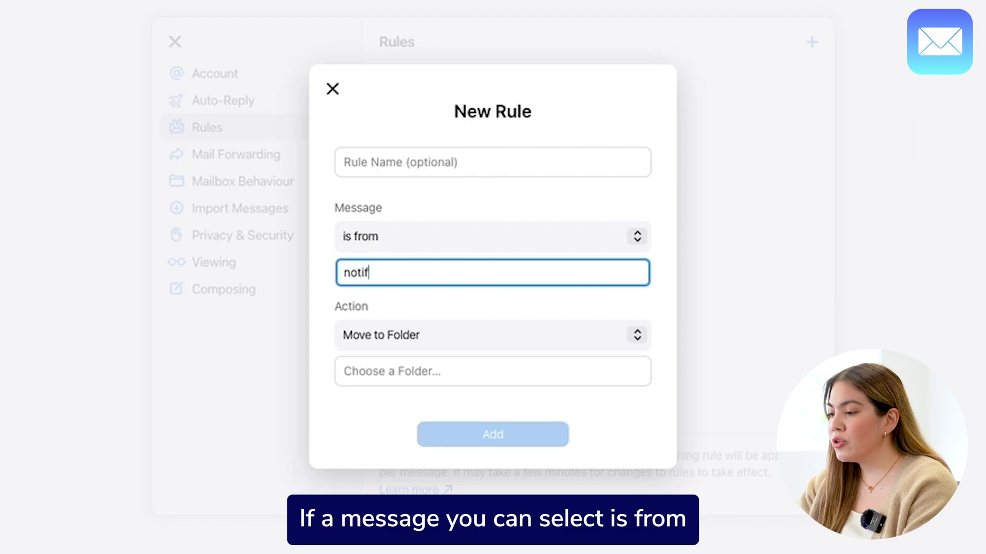
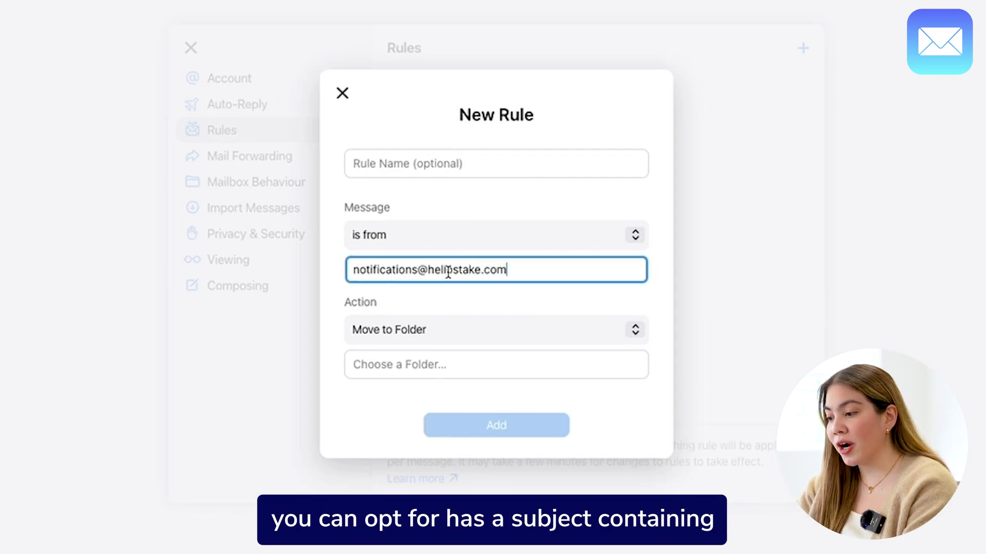
{"action": "left_click", "coordinate": [637, 336]}
{"action": "left_click", "coordinate": [621, 355]}
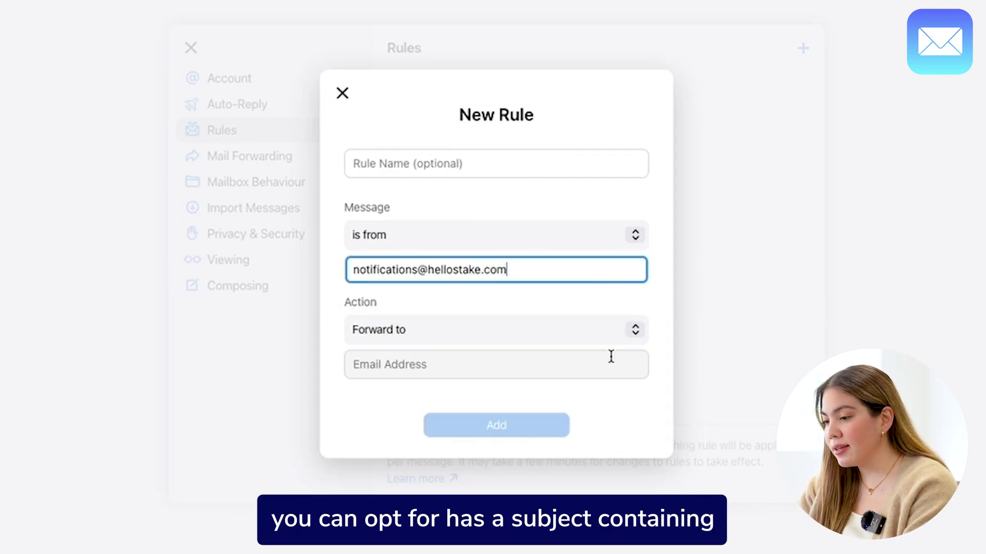
{"action": "left_click", "coordinate": [541, 364]}
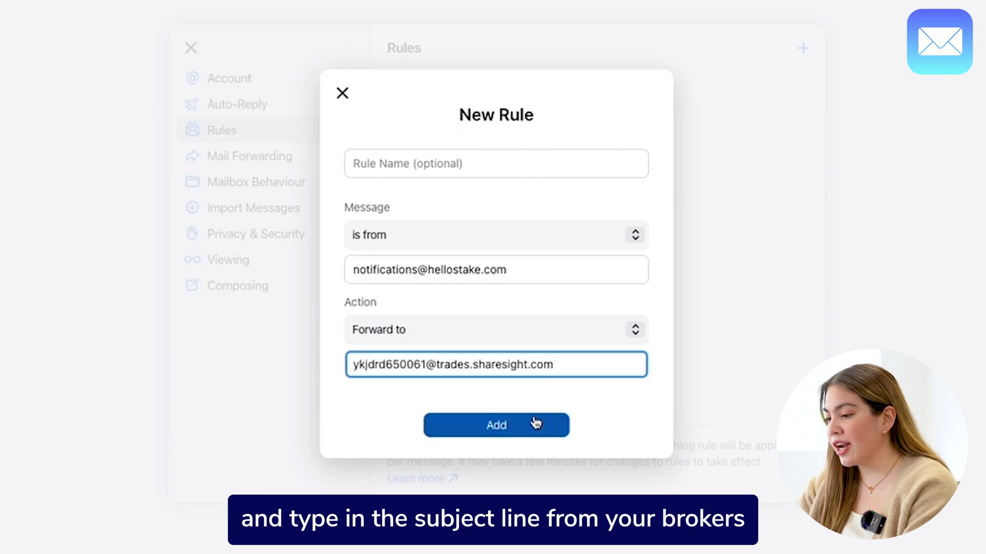
{"action": "left_click", "coordinate": [532, 422]}
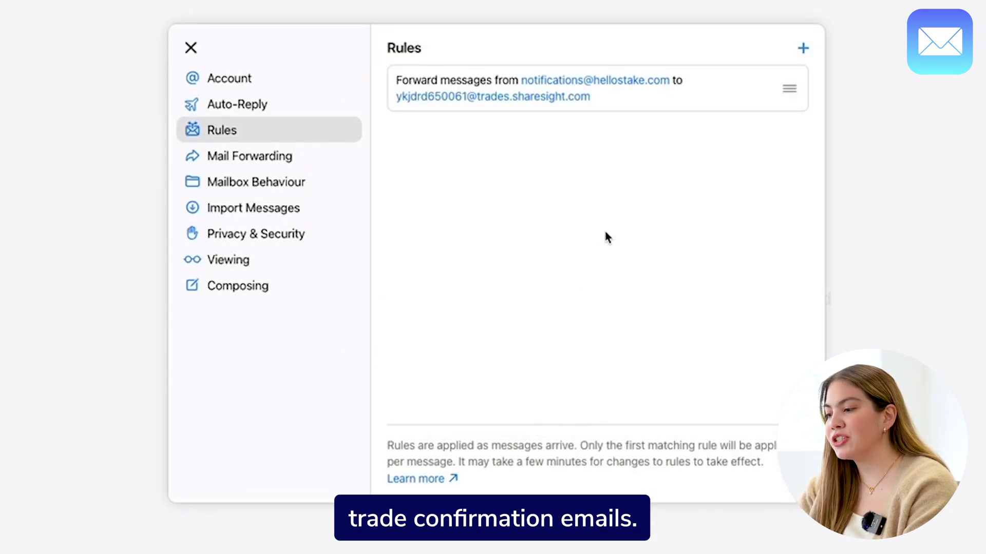
{"action": "left_click", "coordinate": [762, 91]}
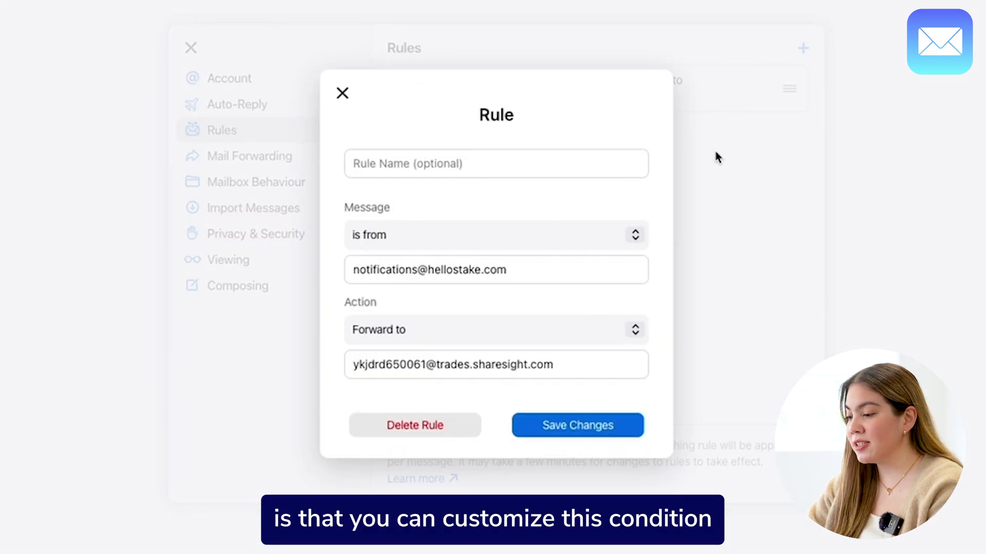
Change the rule's condition to subject containing 'Trade confirmation' and save it
{"action": "left_click", "coordinate": [636, 242]}
{"action": "left_click", "coordinate": [575, 333]}
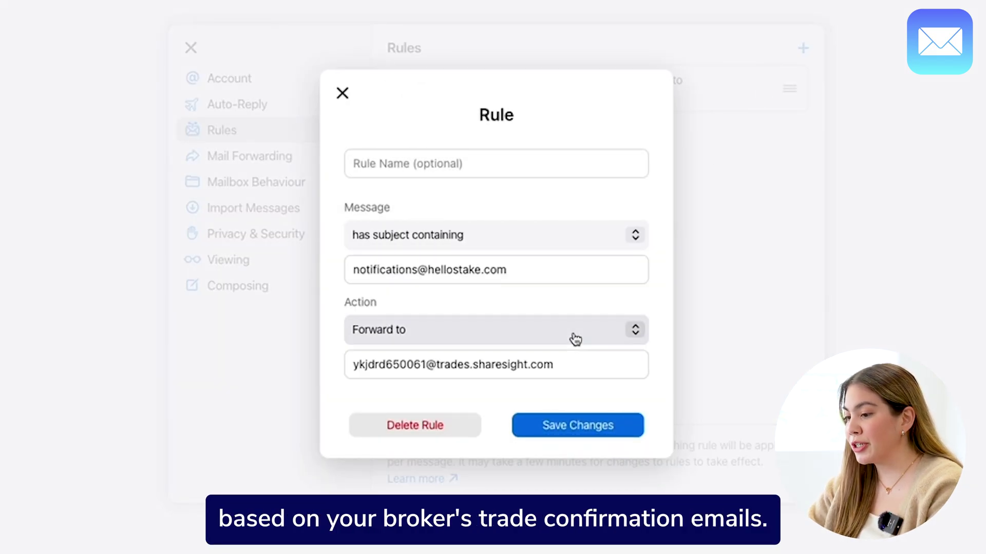
{"action": "left_click_drag", "start_coordinate": [517, 269], "coordinate": [326, 279]}
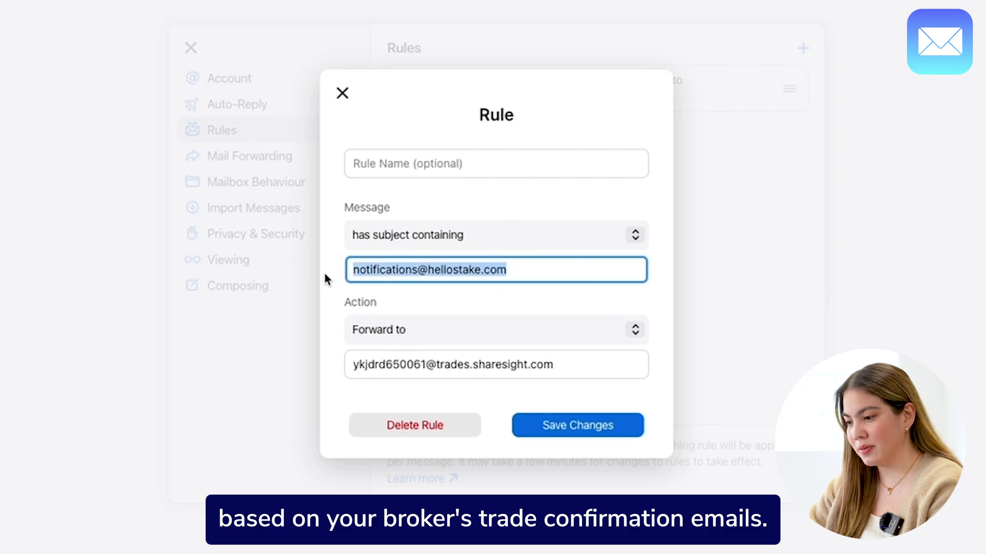
{"action": "type", "text": "Trade c"}
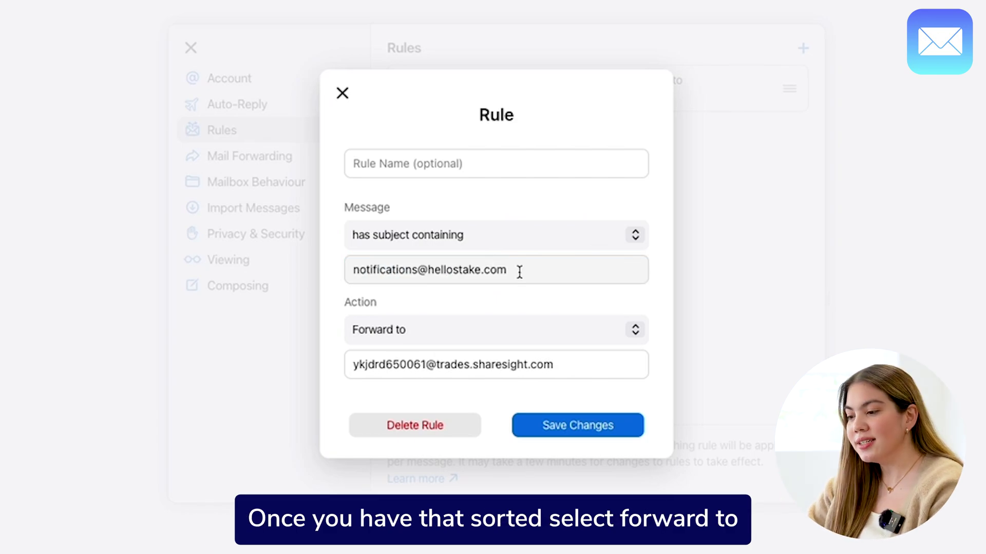
{"action": "left_click_drag", "start_coordinate": [520, 271], "coordinate": [324, 280]}
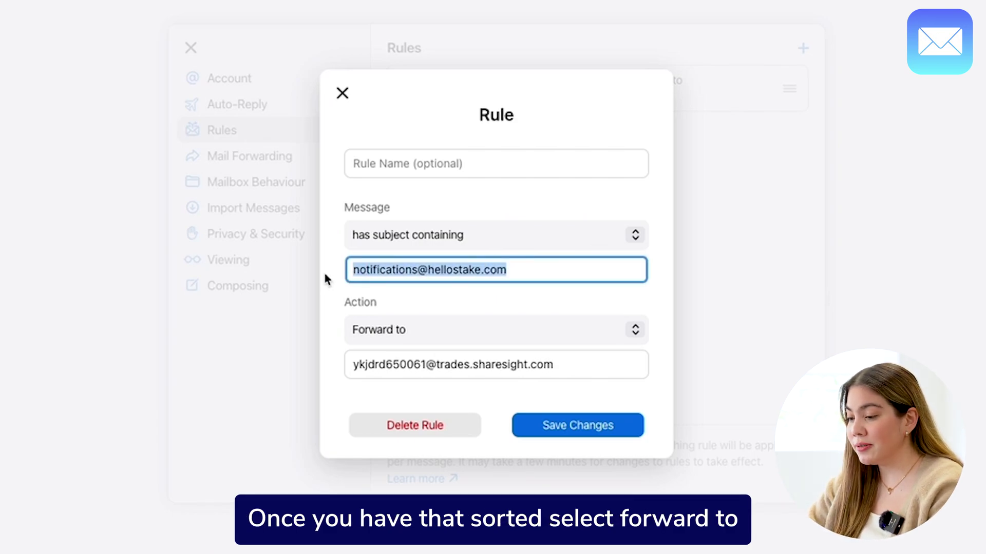
{"action": "type", "text": "Trade co"}
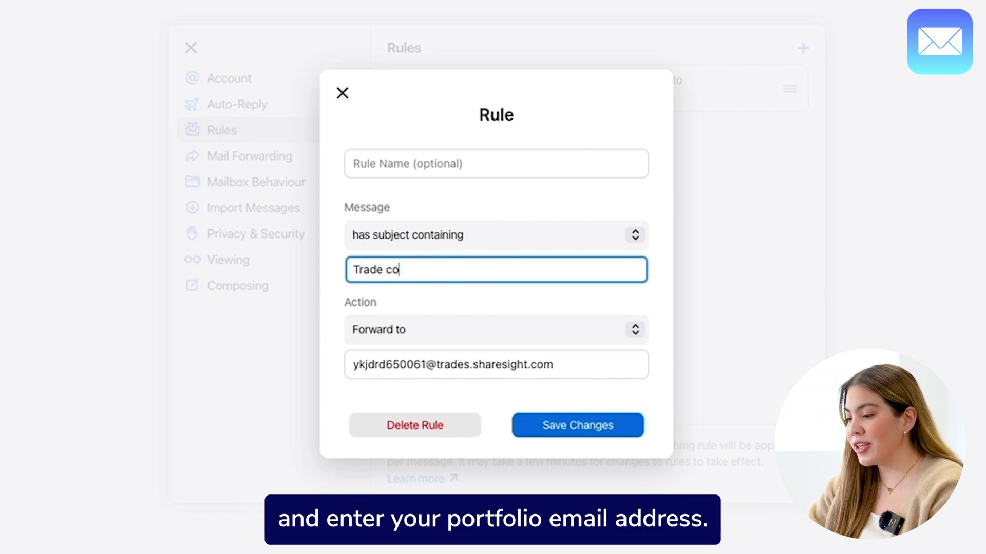
{"action": "type", "text": "nfirmation"}
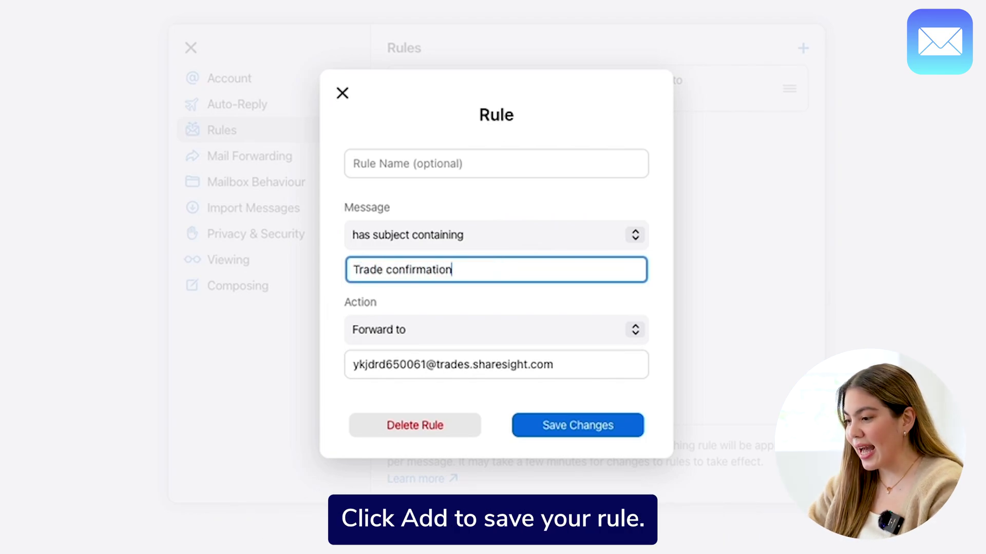
{"action": "left_click", "coordinate": [627, 436]}
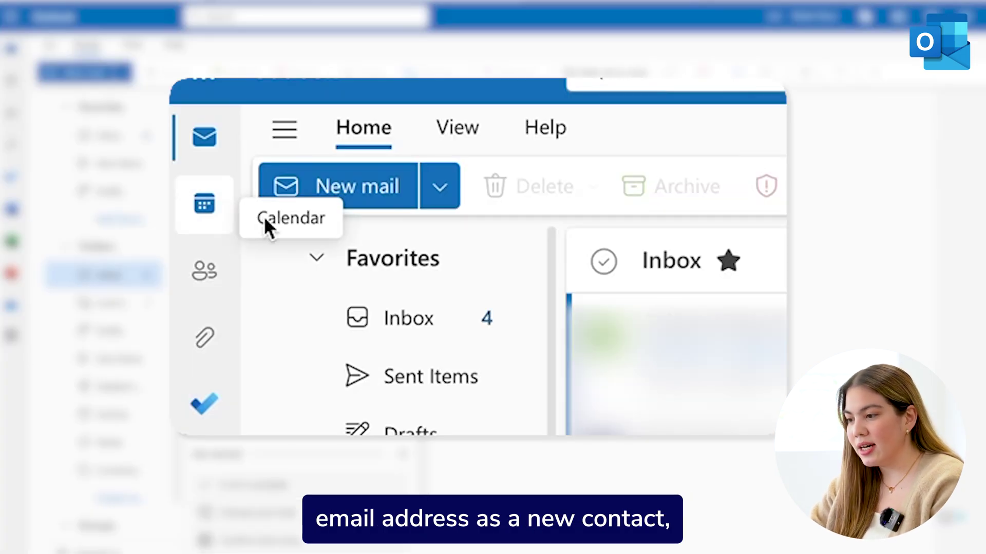
Create an Outlook contact with first name Sharesight and the pasted portfolio email address
{"action": "left_click", "coordinate": [200, 277]}
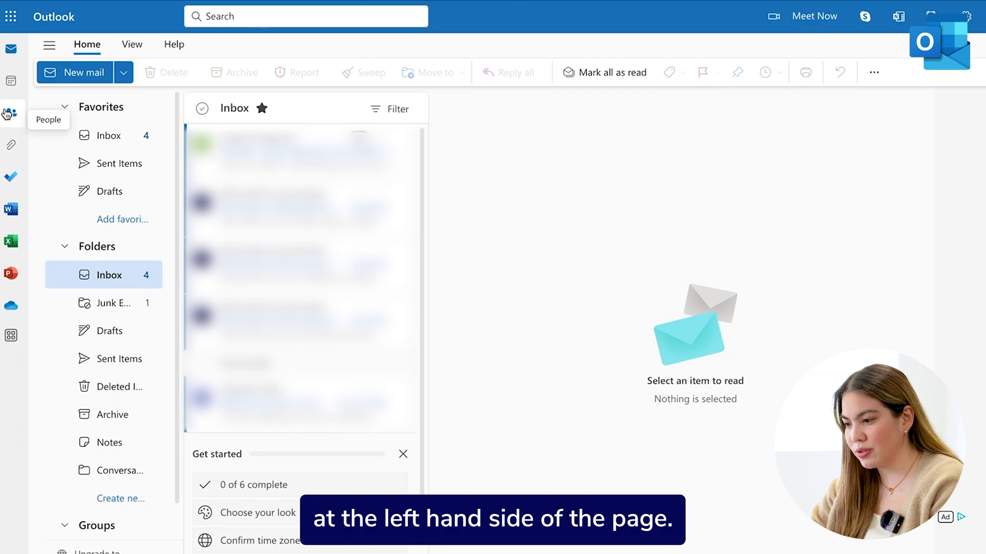
{"action": "left_click", "coordinate": [9, 114]}
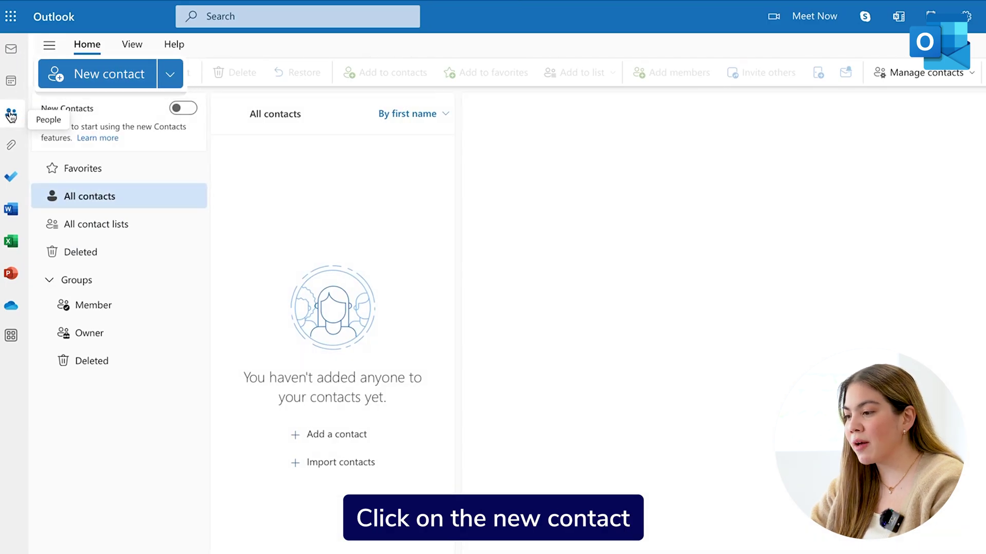
{"action": "left_click", "coordinate": [93, 67]}
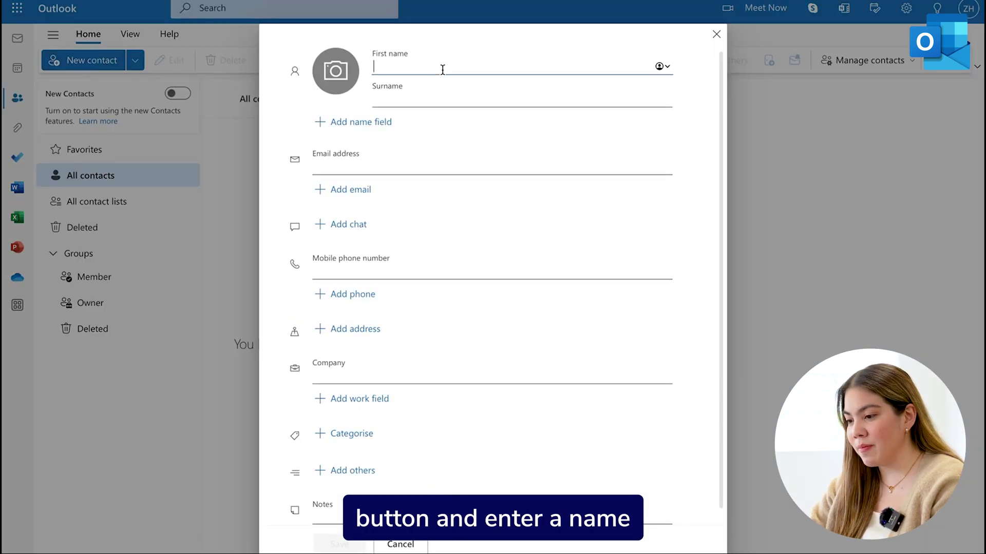
{"action": "type", "text": "Sh"}
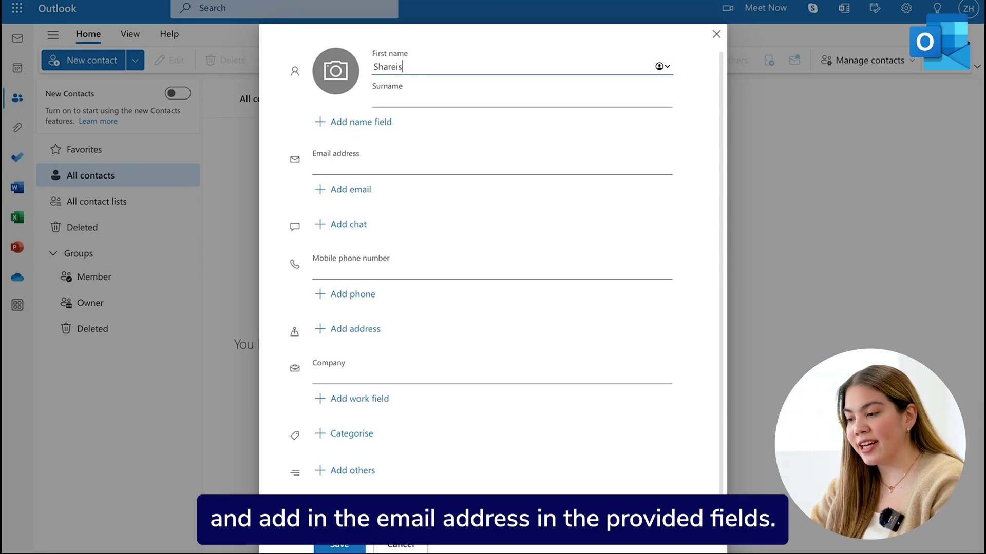
{"action": "type", "text": "areis"}
{"action": "key", "text": "BackSpace"}
{"action": "key", "text": "BackSpace"}
{"action": "type", "text": "sight"}
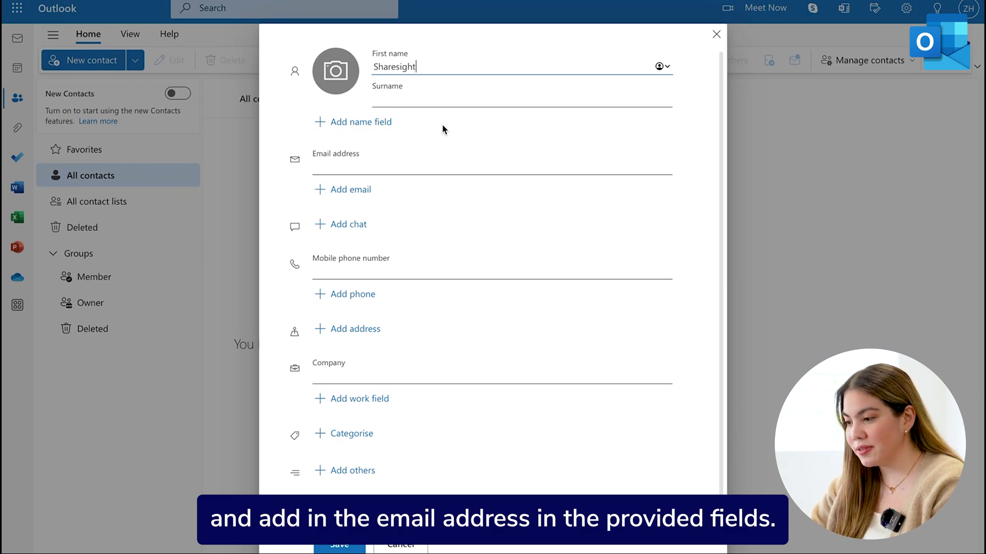
{"action": "left_click", "coordinate": [356, 167]}
{"action": "key", "text": "ctrl+v"}
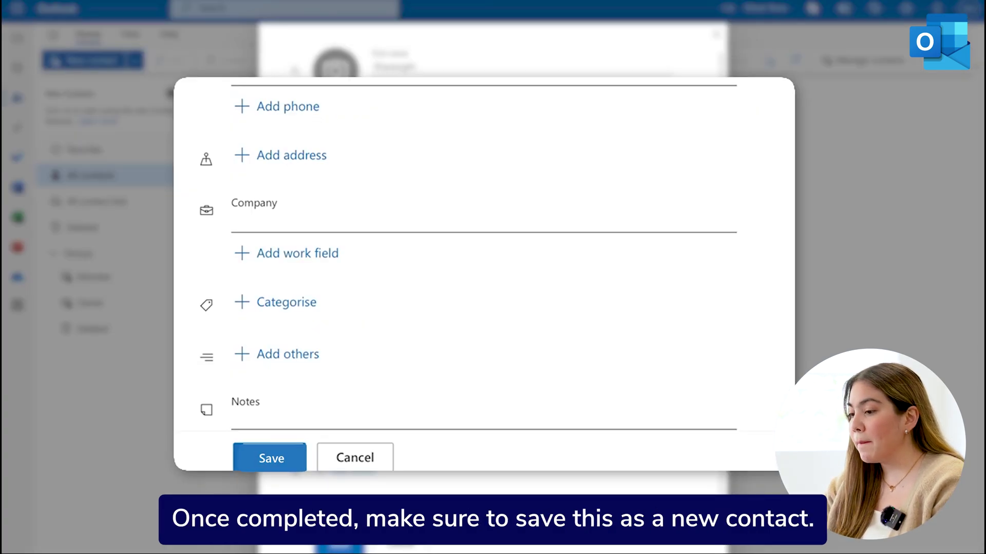
{"action": "scroll", "coordinate": [288, 377], "scroll_direction": "down", "scroll_amount": 1}
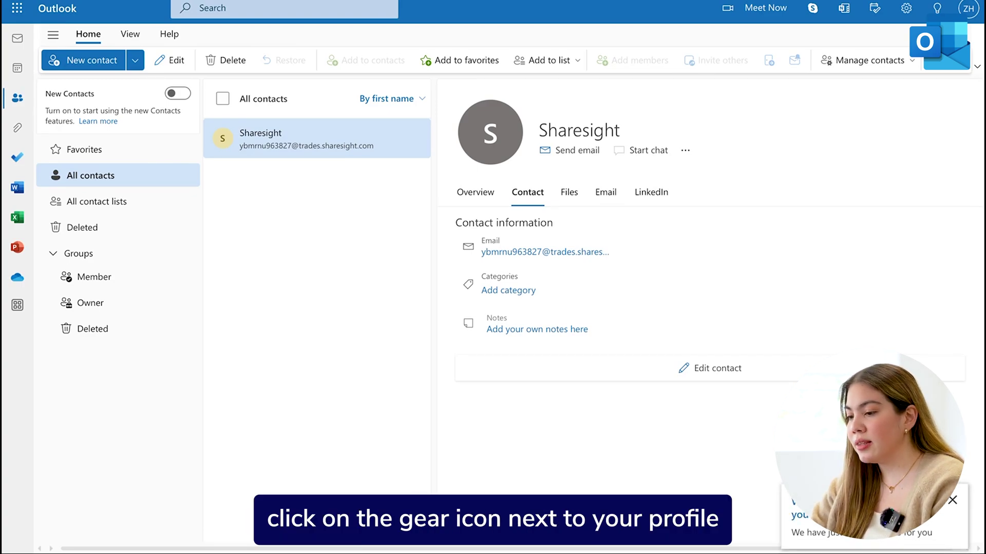
Start a new Outlook mail rule named 'Sharesight Trade Confirmation email'
{"action": "left_click", "coordinate": [906, 8]}
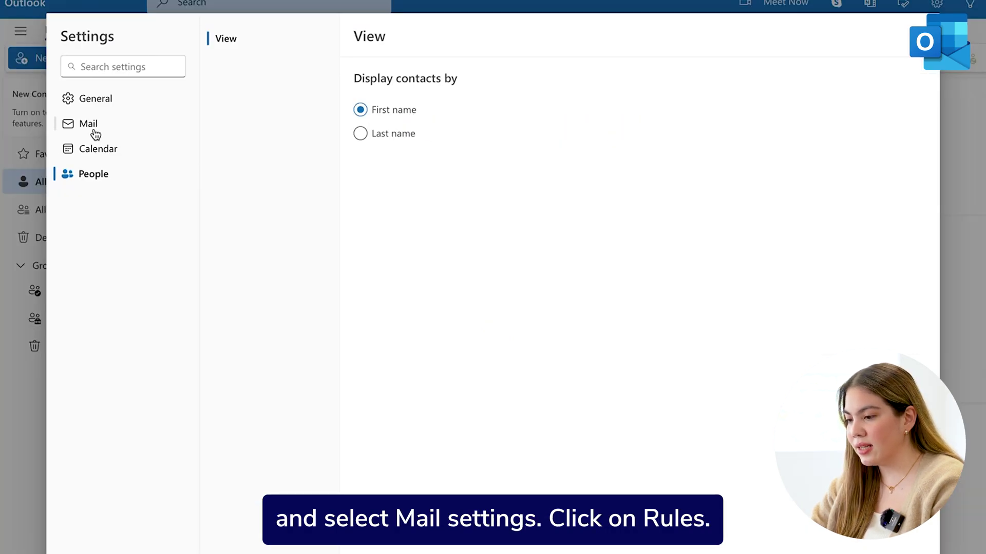
{"action": "left_click", "coordinate": [94, 131]}
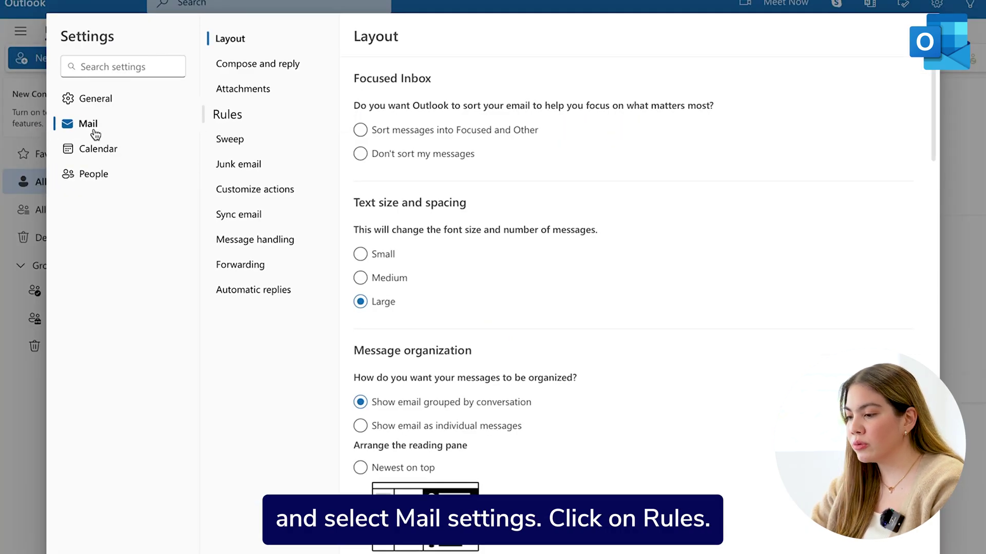
{"action": "left_click", "coordinate": [237, 113]}
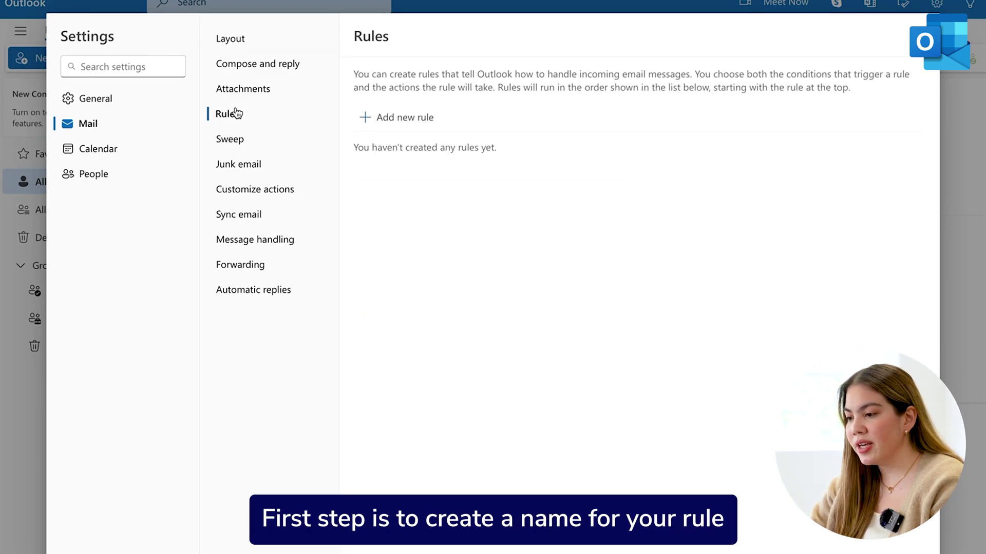
{"action": "left_click", "coordinate": [398, 117]}
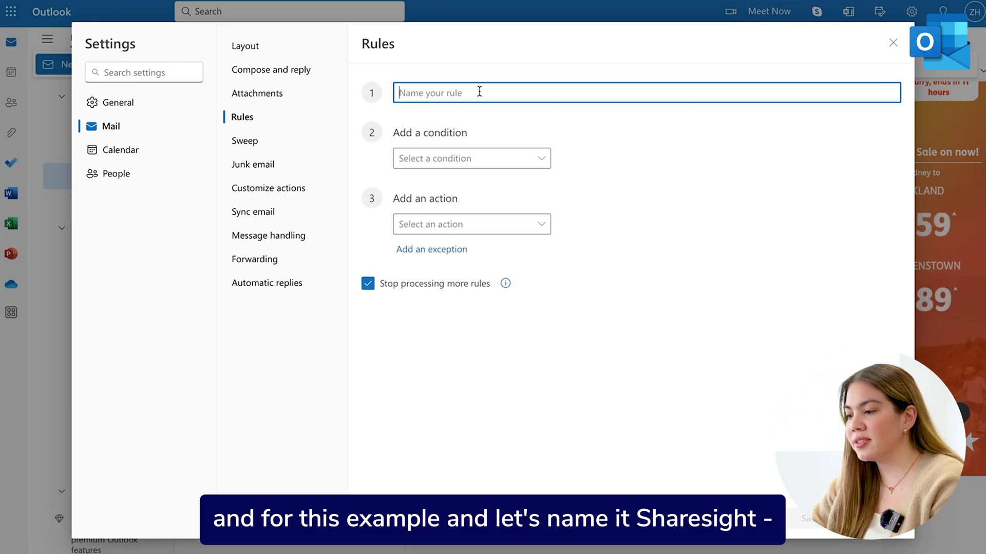
{"action": "type", "text": "Sharesight"}
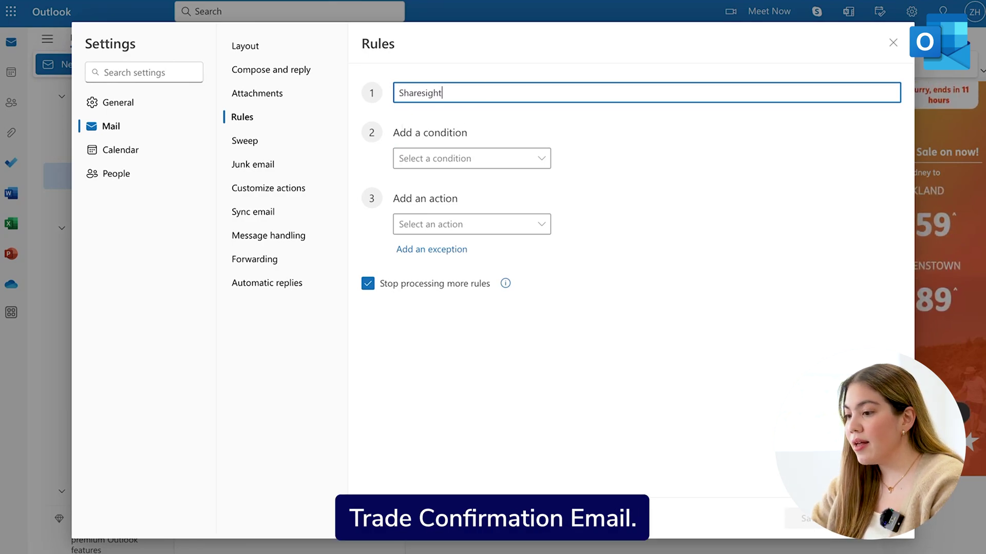
{"action": "type", "text": " Trade Confir"}
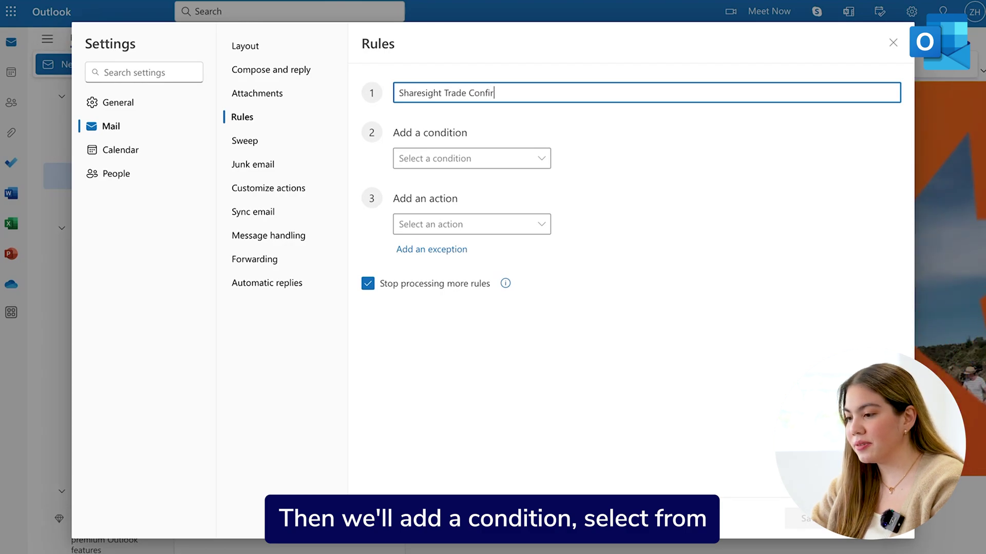
{"action": "type", "text": "mation email"}
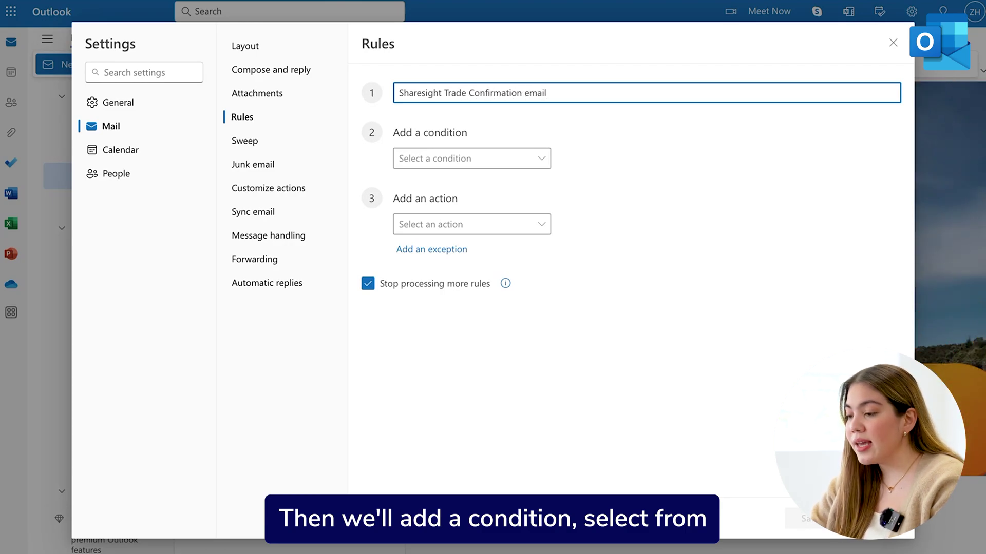
Add a From condition matching the broker's pasted sending address
{"action": "left_click", "coordinate": [516, 163]}
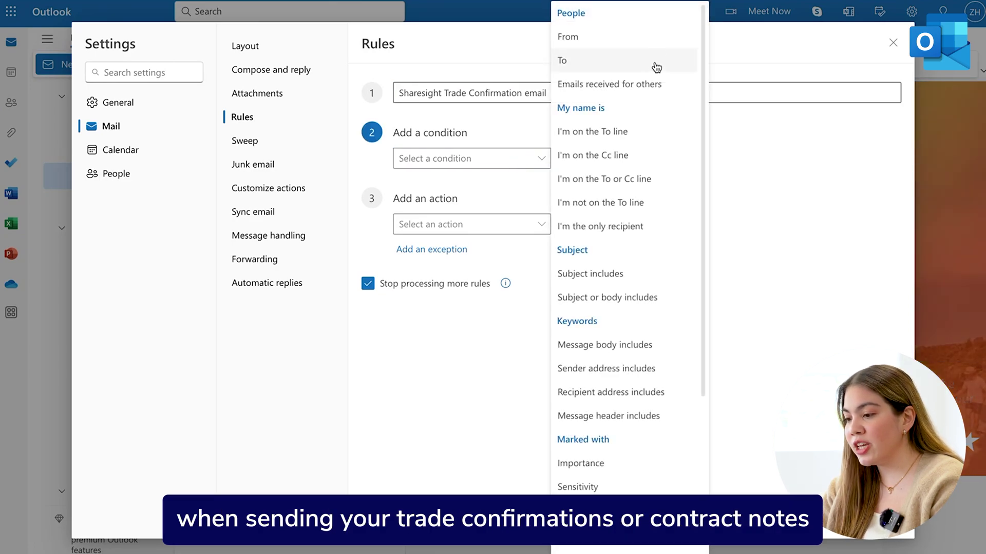
{"action": "left_click", "coordinate": [659, 47]}
{"action": "key", "text": "ctrl+v"}
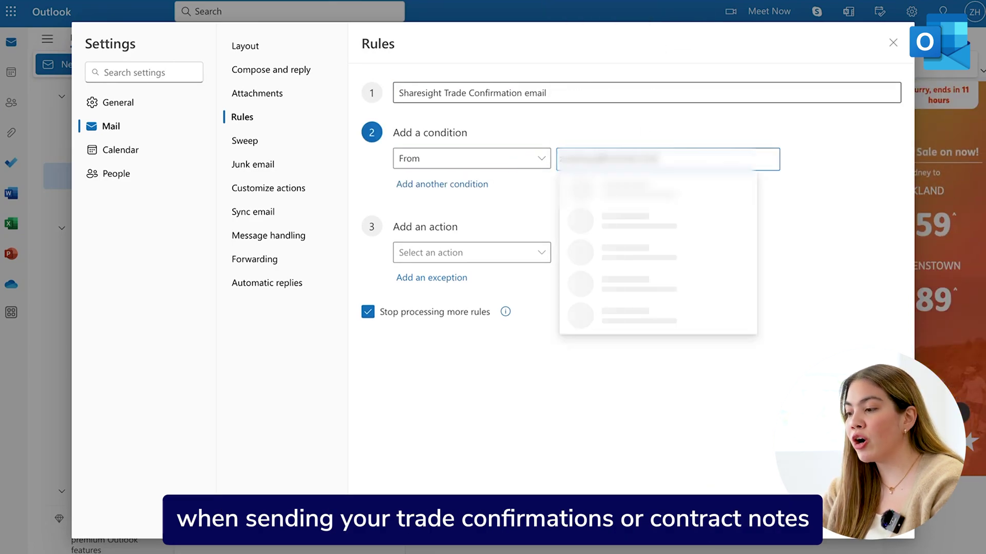
{"action": "key", "text": "Return"}
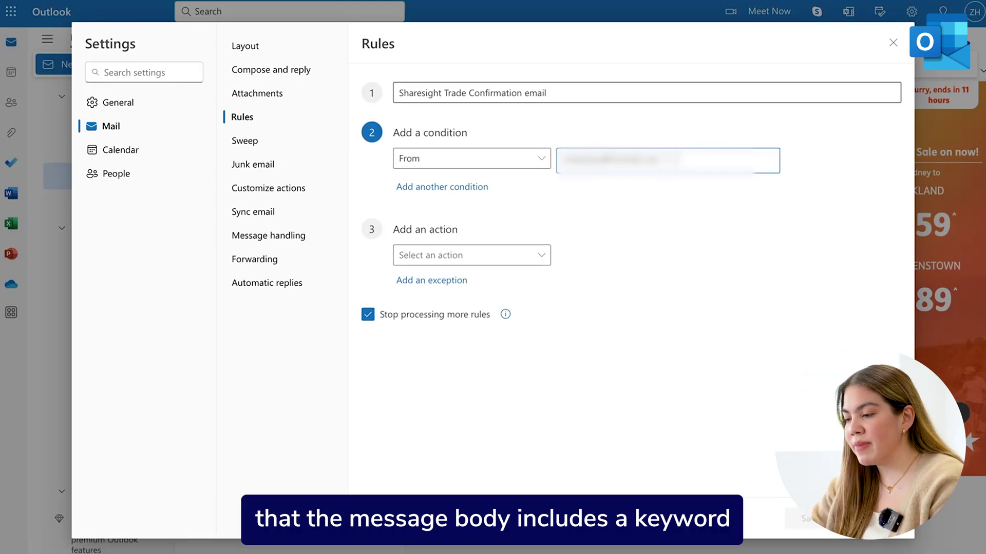
Add a second condition and scroll its options toward Subject includes
{"action": "left_click", "coordinate": [431, 188]}
{"action": "left_click", "coordinate": [449, 189]}
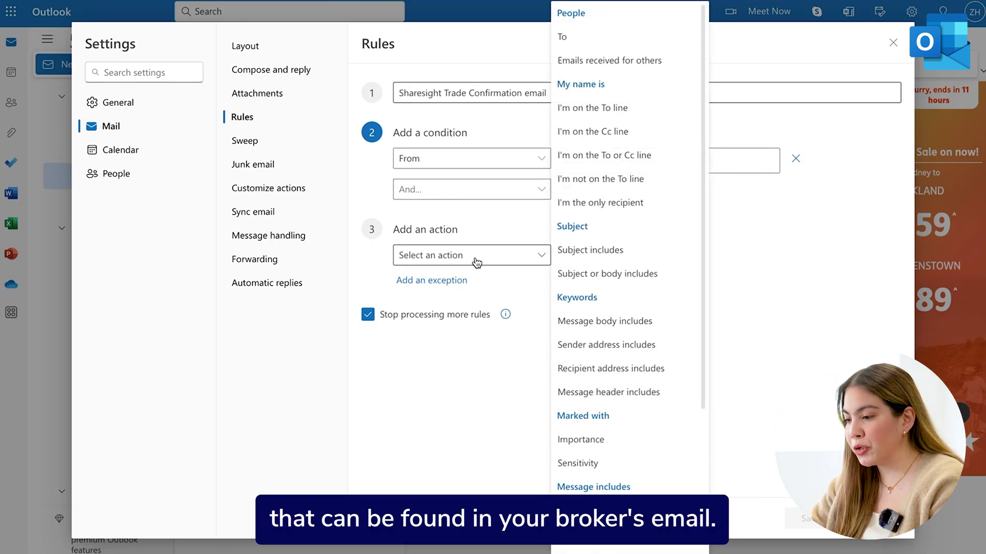
{"action": "scroll", "coordinate": [599, 359], "scroll_direction": "down", "scroll_amount": 2}
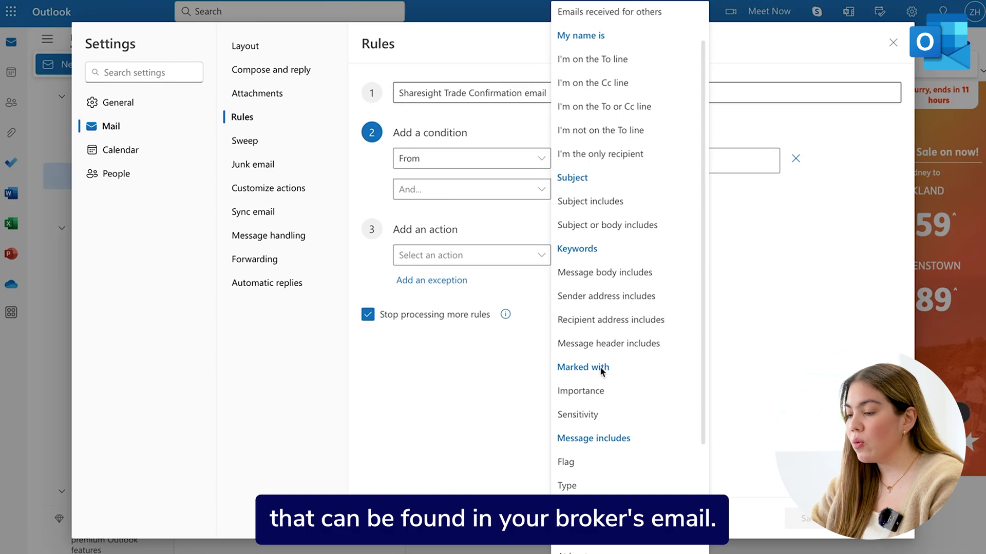
{"action": "scroll", "coordinate": [601, 369], "scroll_direction": "down", "scroll_amount": 6}
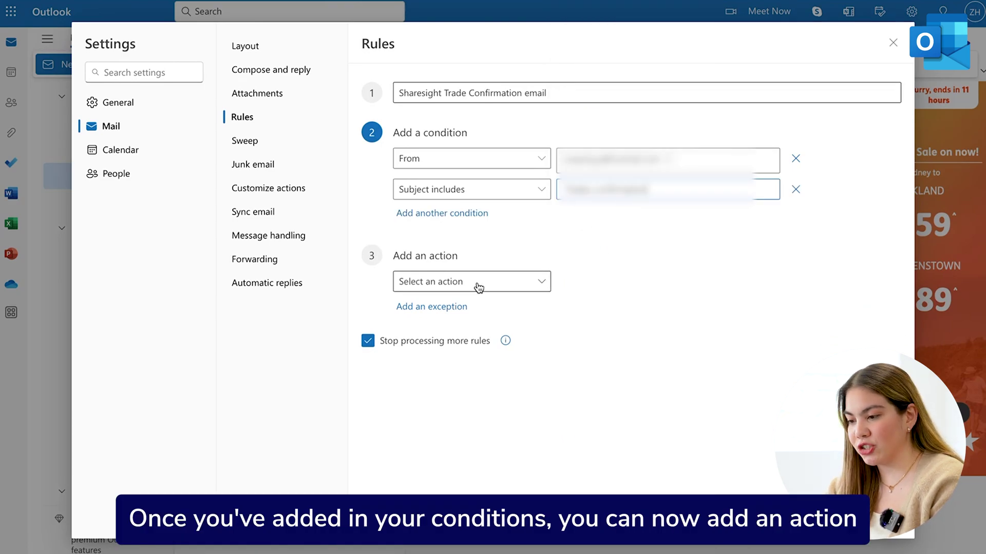
Add a Forward to action sending matches to the Sharesight contact found by typing 'Share'
{"action": "left_click", "coordinate": [476, 286]}
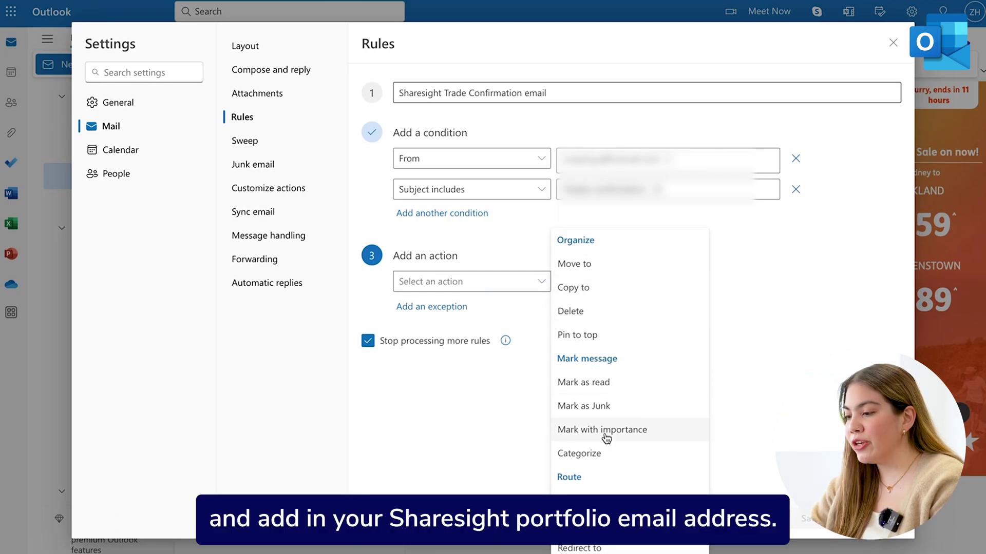
{"action": "left_click", "coordinate": [575, 500]}
{"action": "type", "text": "Share"}
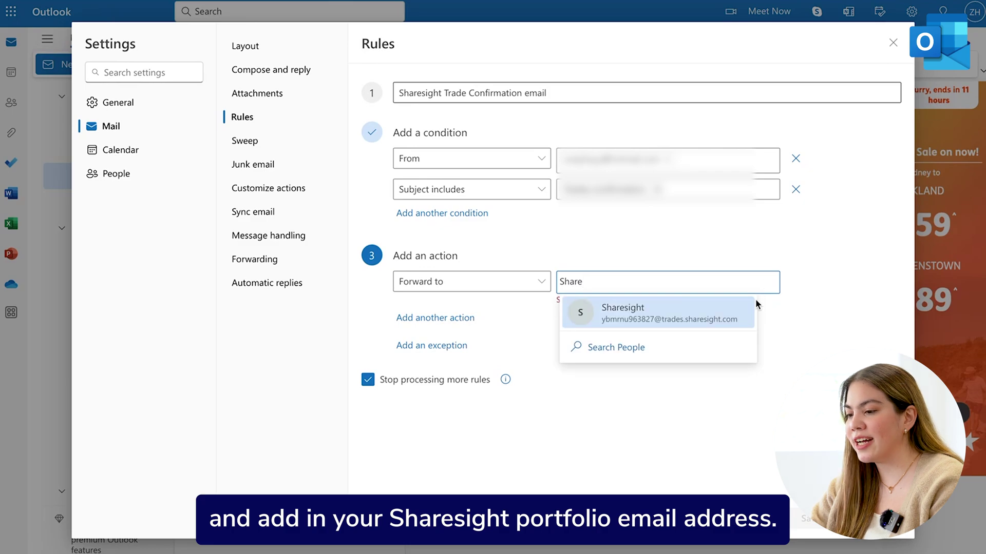
{"action": "left_click", "coordinate": [713, 311]}
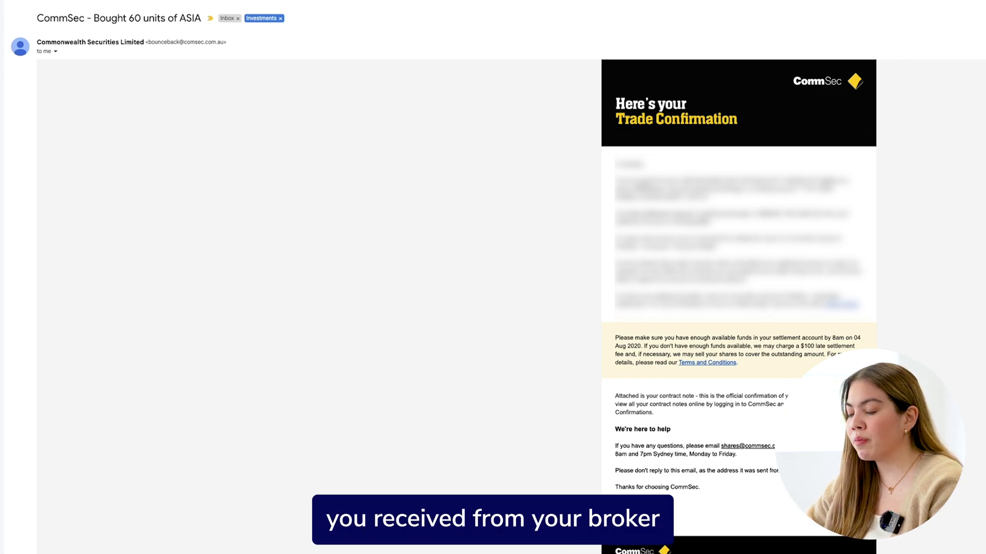
Scroll down to the end of the CommSec trade confirmation email
{"action": "scroll", "coordinate": [493, 277], "scroll_direction": "down", "scroll_amount": 8}
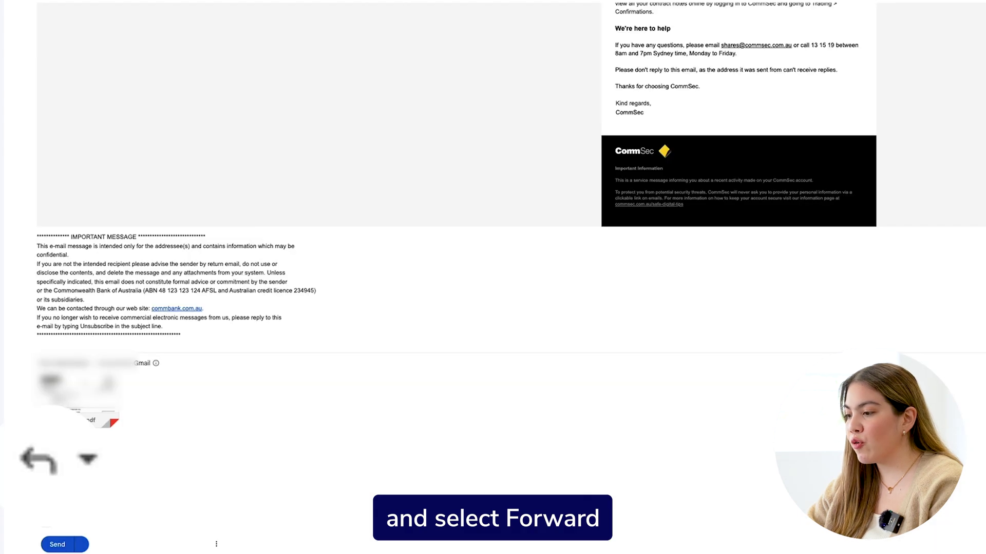